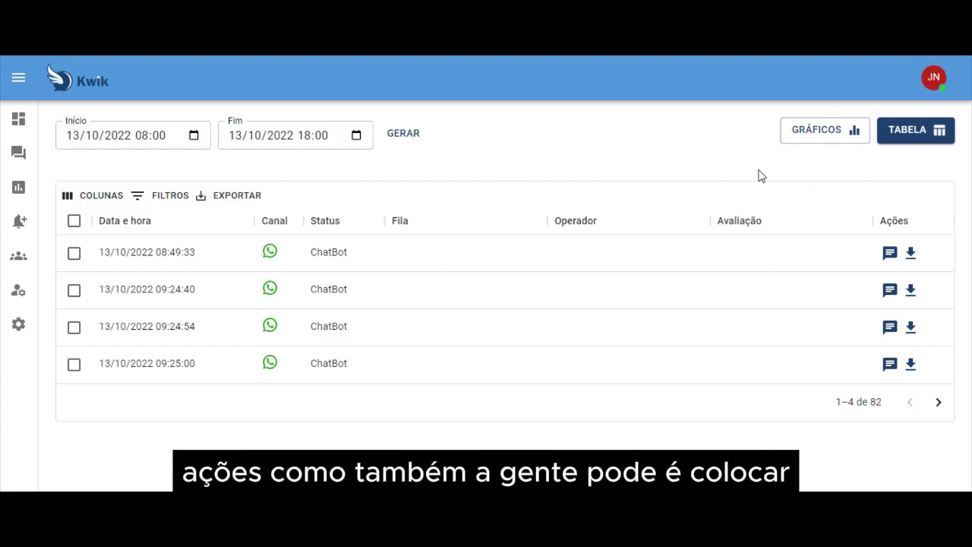
- View the report's charts for the current period and return to the table view
left_click(812, 134)
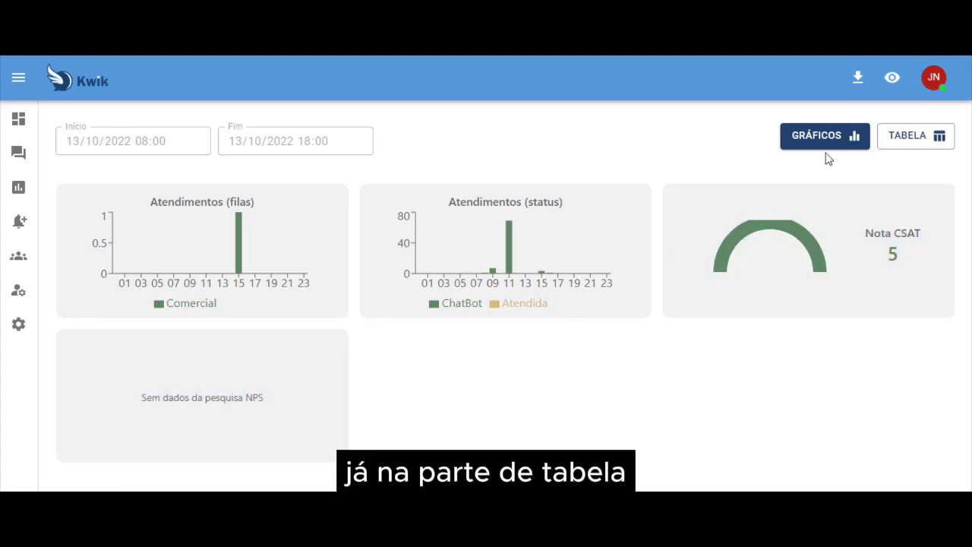
left_click(915, 146)
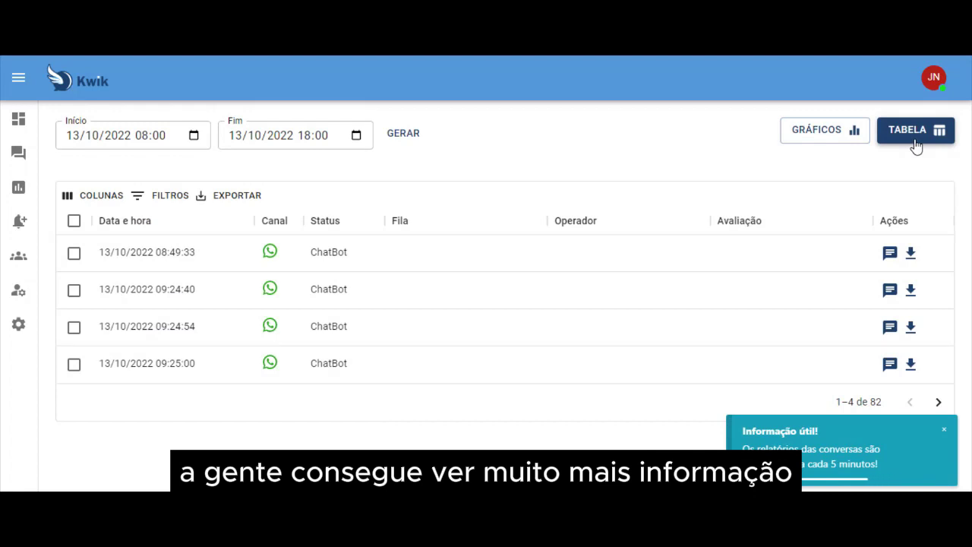
- Show the Origem column in the conversation report table
left_click(66, 199)
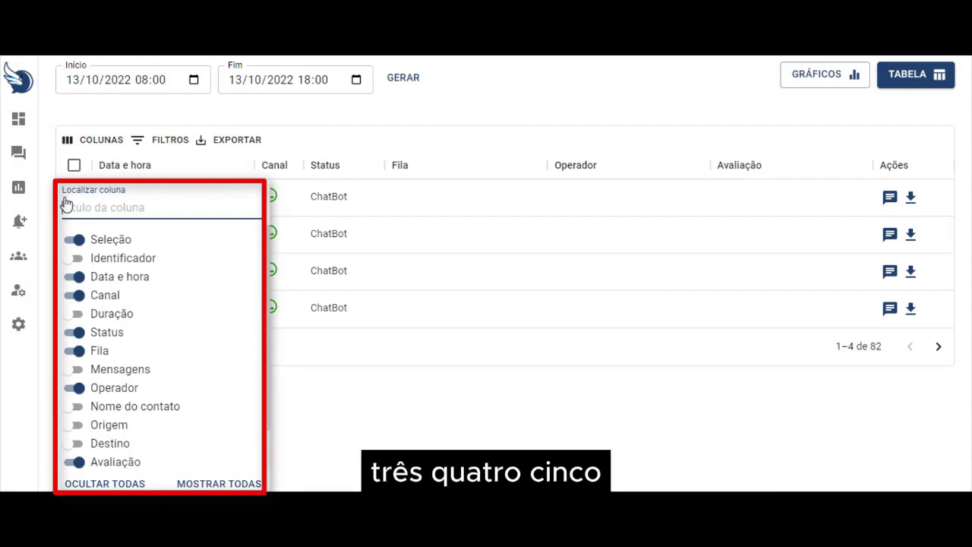
left_click(77, 425)
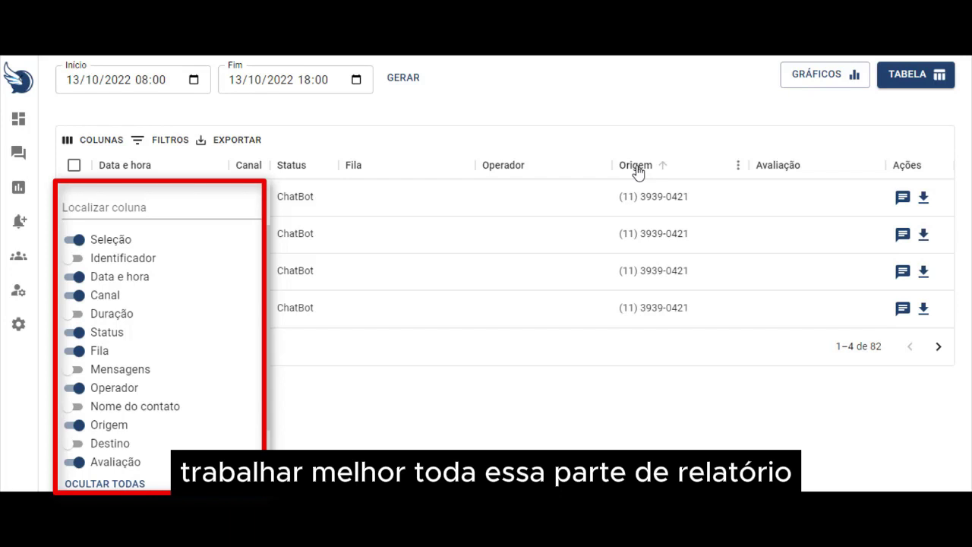
left_click(522, 129)
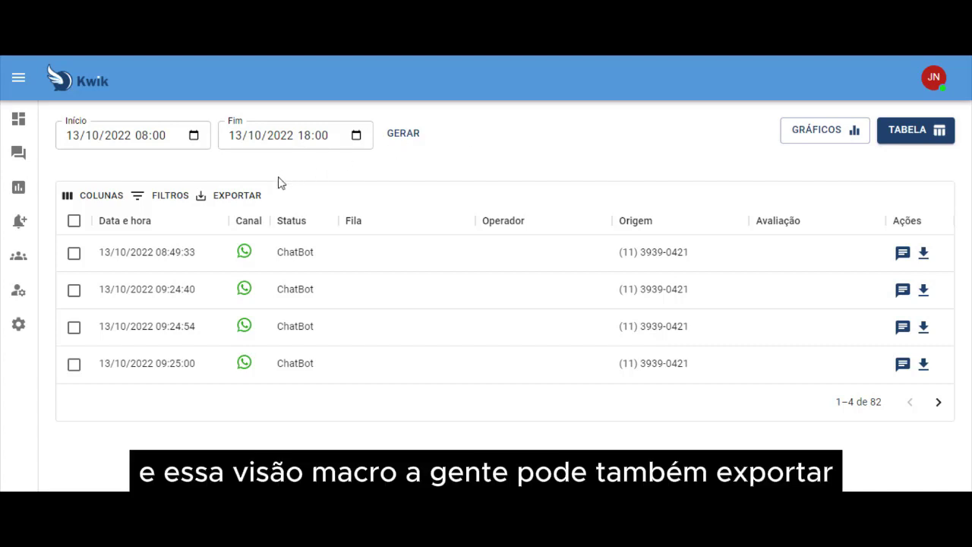
- Export the conversation report table as a CSV file
left_click(228, 197)
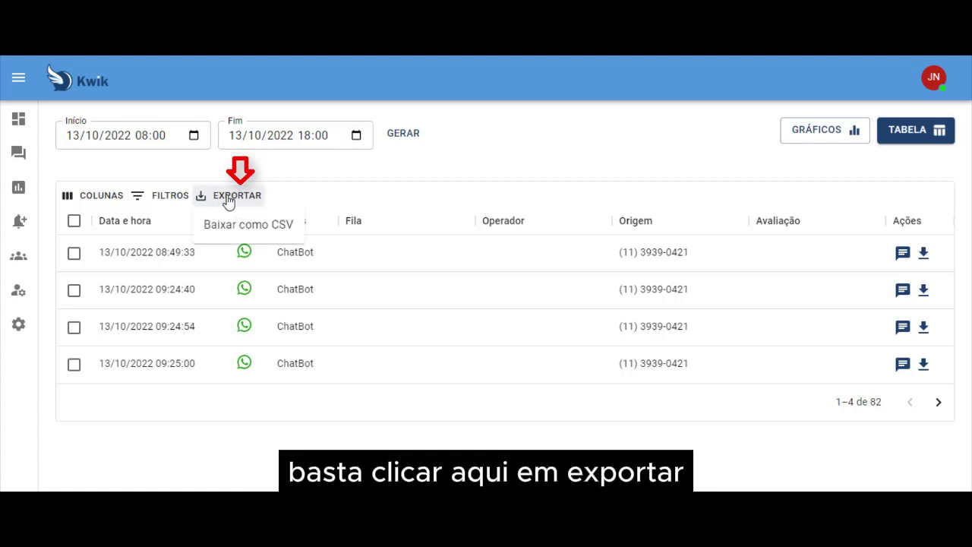
left_click(232, 225)
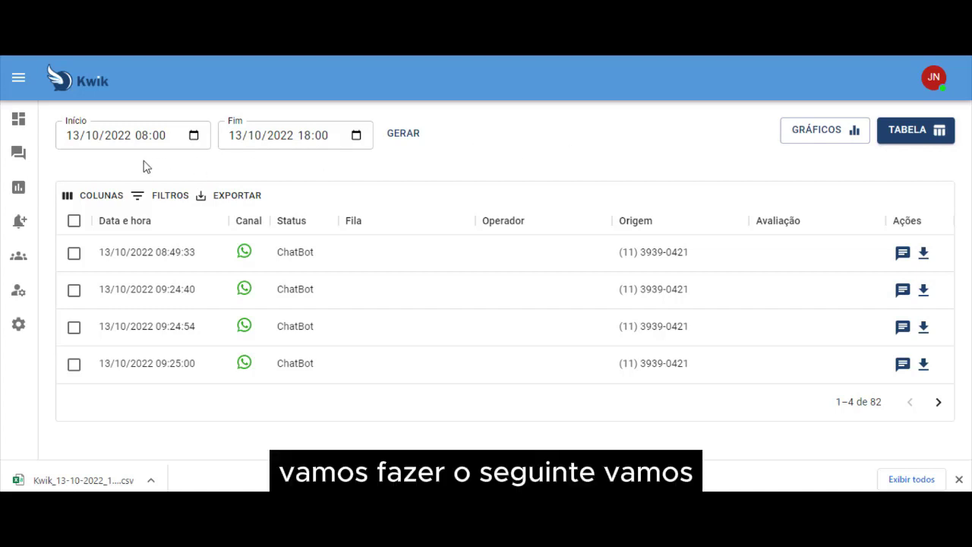
- Generate the report for the period from 06/10/2022 08:00 to 10/10/2022 18:00
left_click(194, 136)
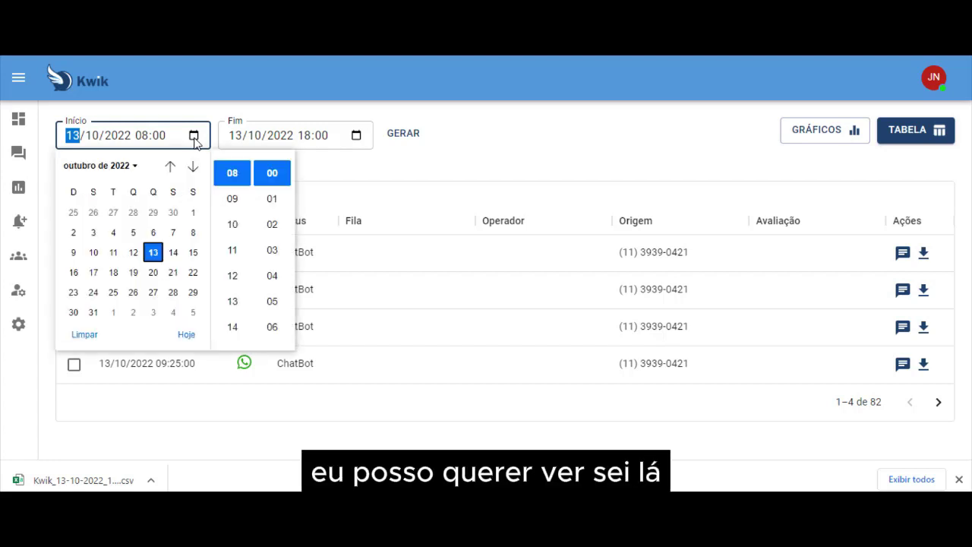
left_click(153, 234)
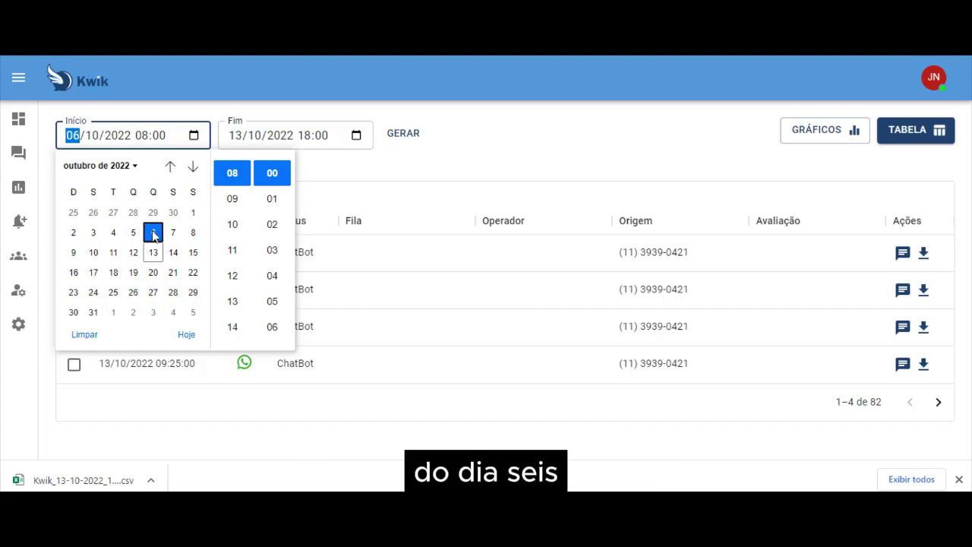
left_click(356, 136)
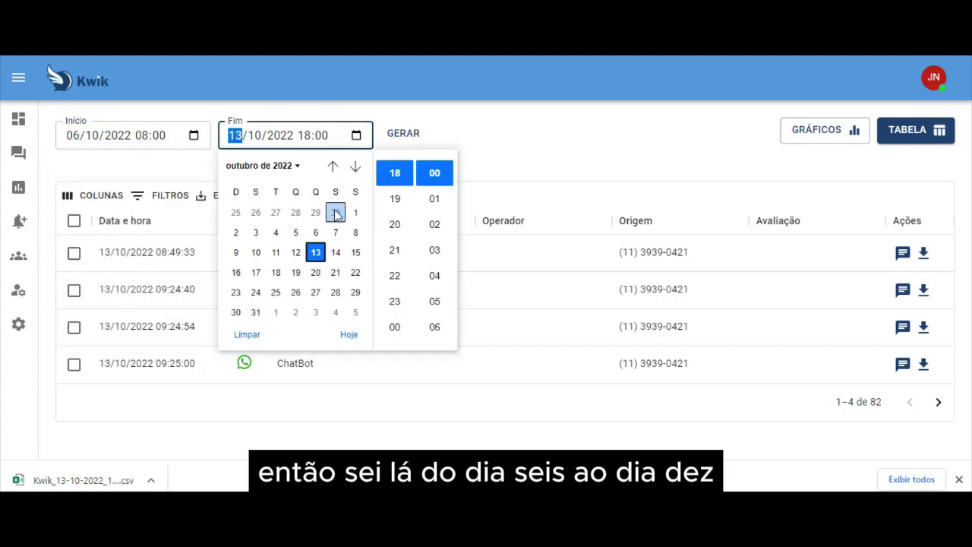
left_click(256, 253)
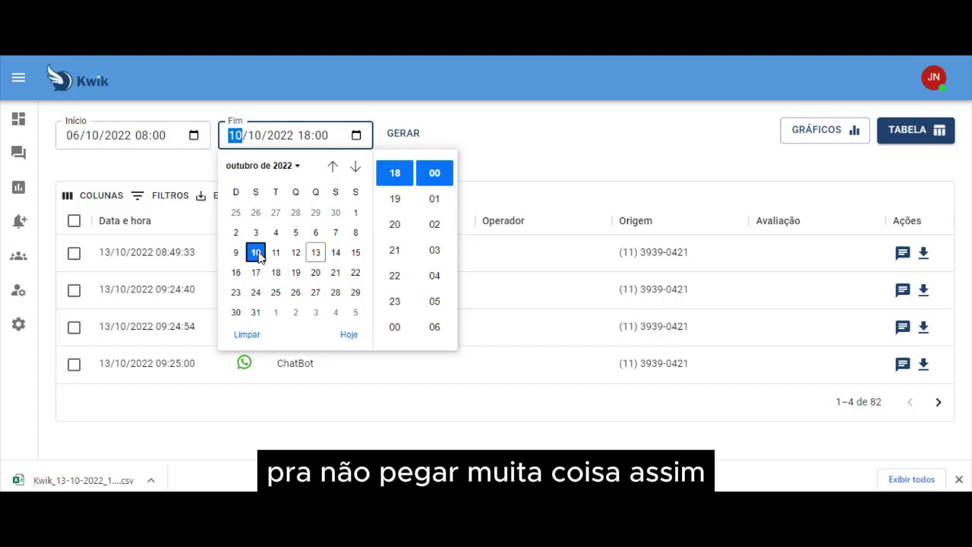
left_click(403, 135)
left_click(403, 135)
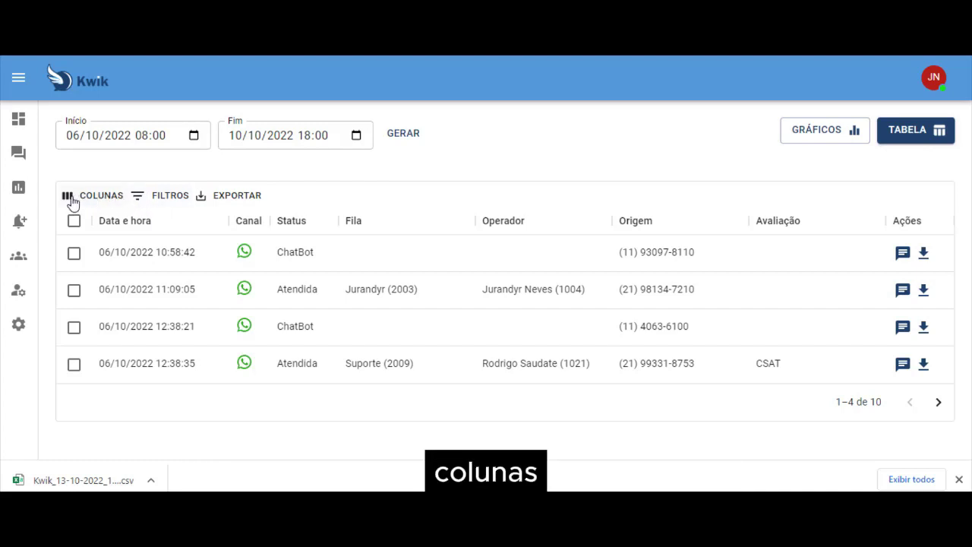
- Filter the report to rows whose Operador column contains the operator's first name
left_click(140, 198)
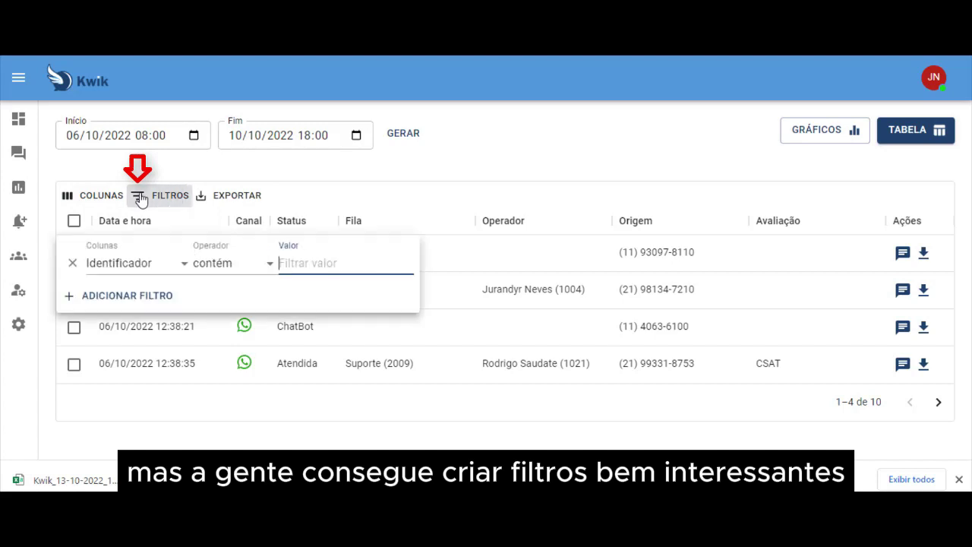
left_click(186, 271)
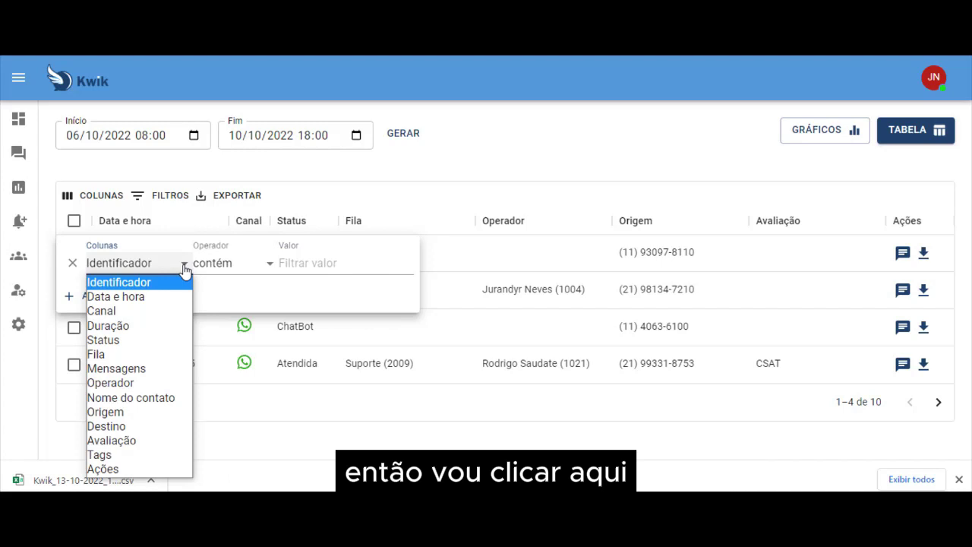
left_click(123, 384)
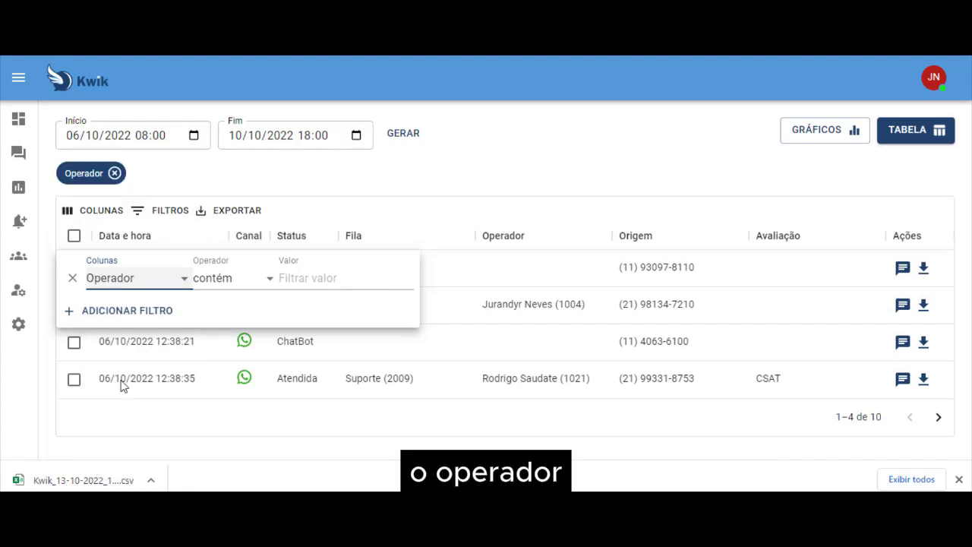
left_click(297, 280)
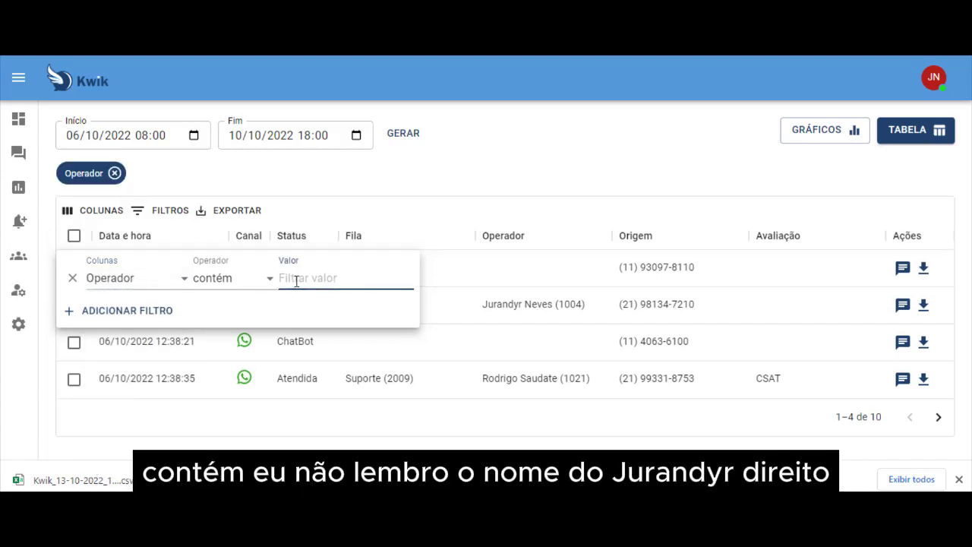
type("jurandyr")
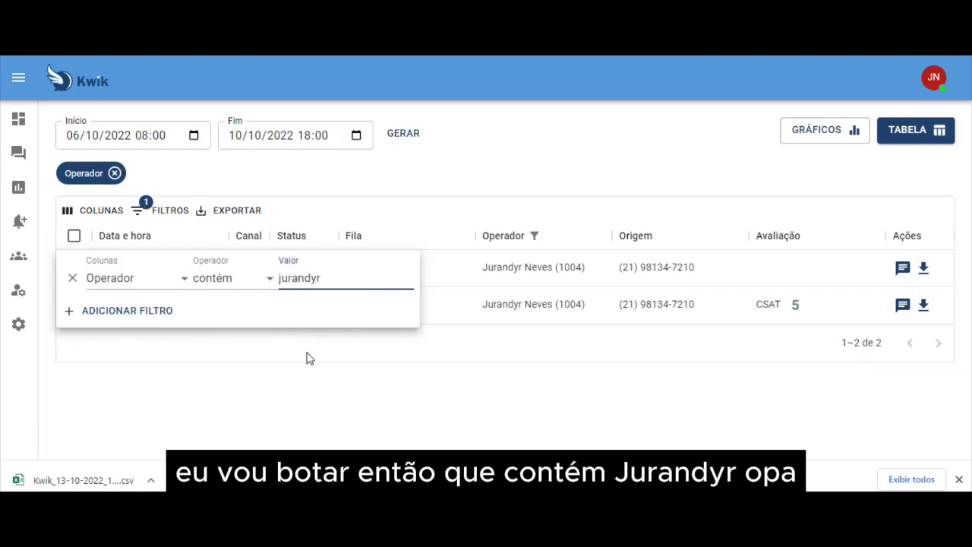
left_click(307, 363)
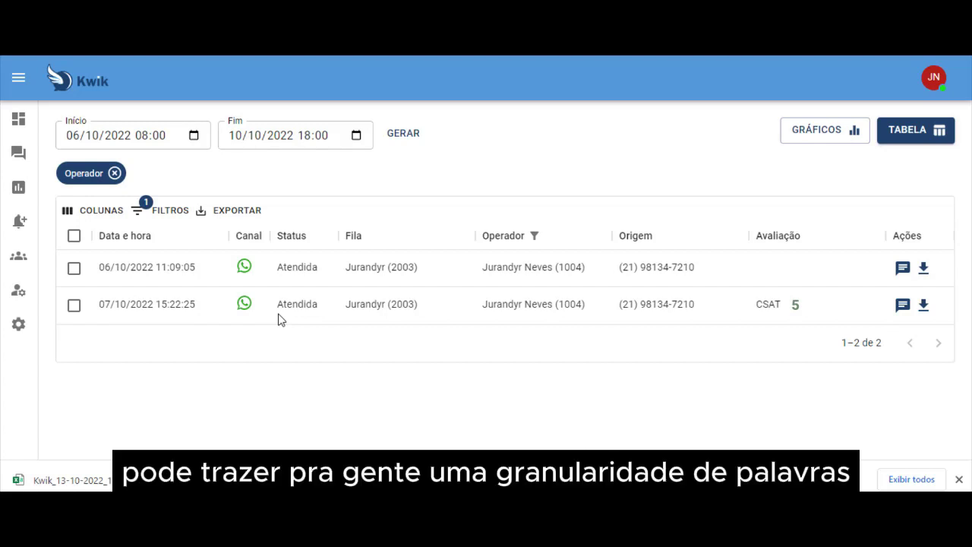
- Read the message history of both filtered conversations, from 06/10/2022 and 07/10/2022, and close each one
left_click(903, 270)
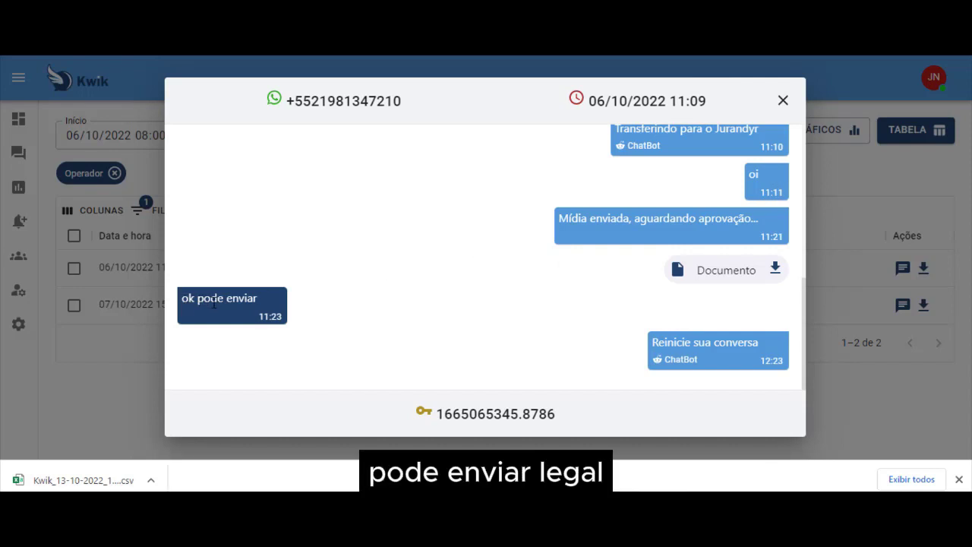
left_click(784, 100)
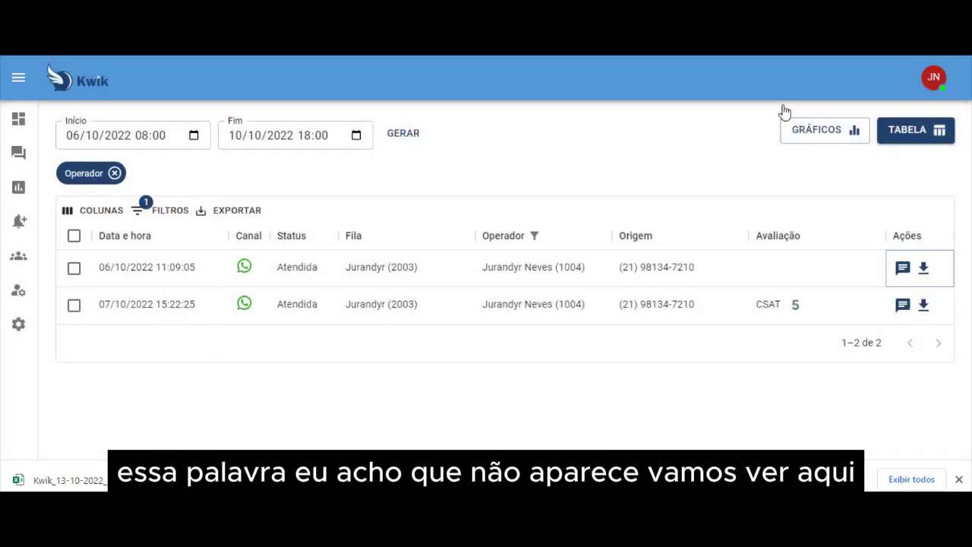
left_click(902, 309)
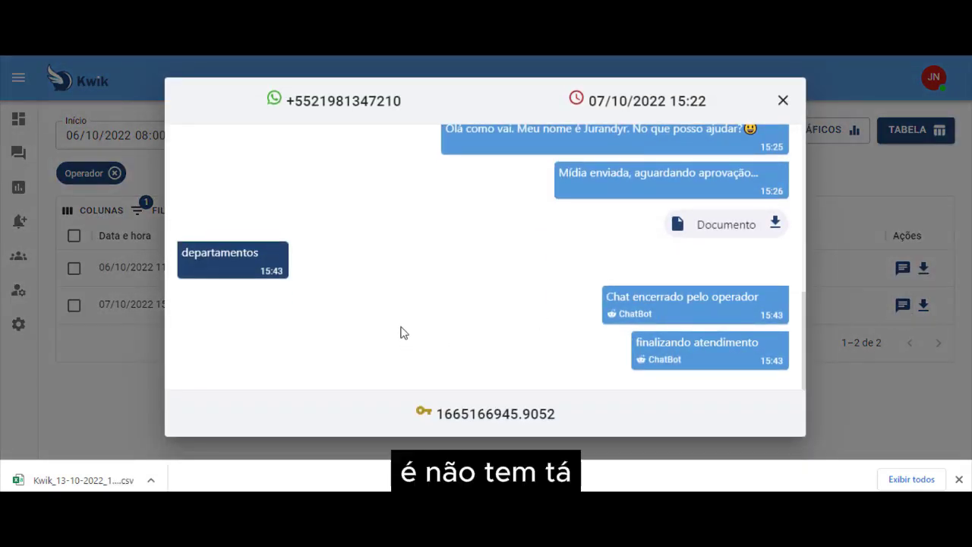
left_click(783, 103)
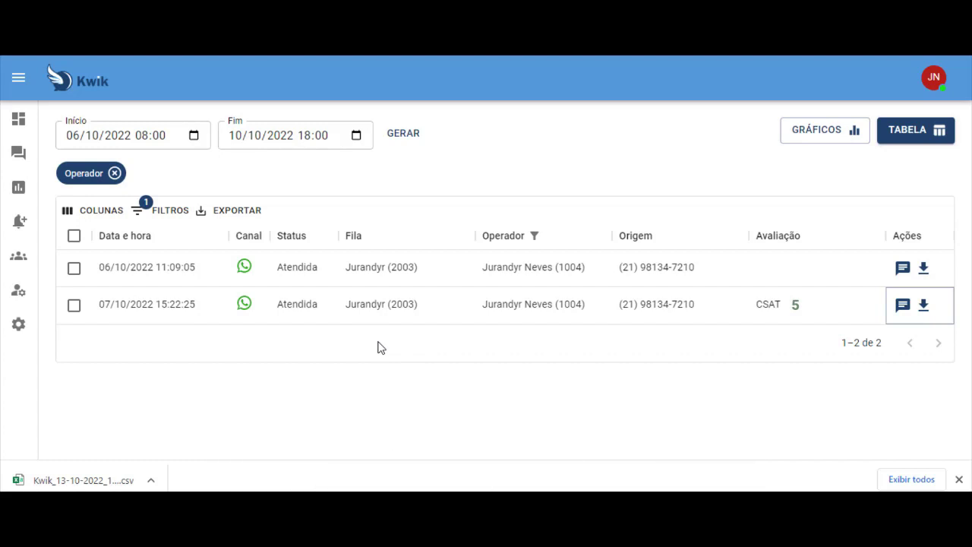
- Add a second filter, combined with E, requiring the Mensagens column to contain "pode"
left_click(139, 215)
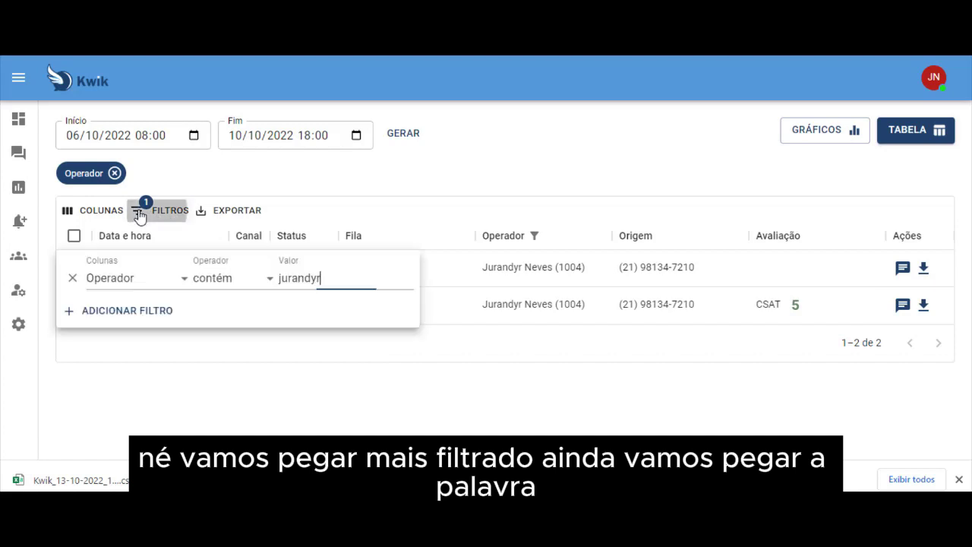
left_click(125, 311)
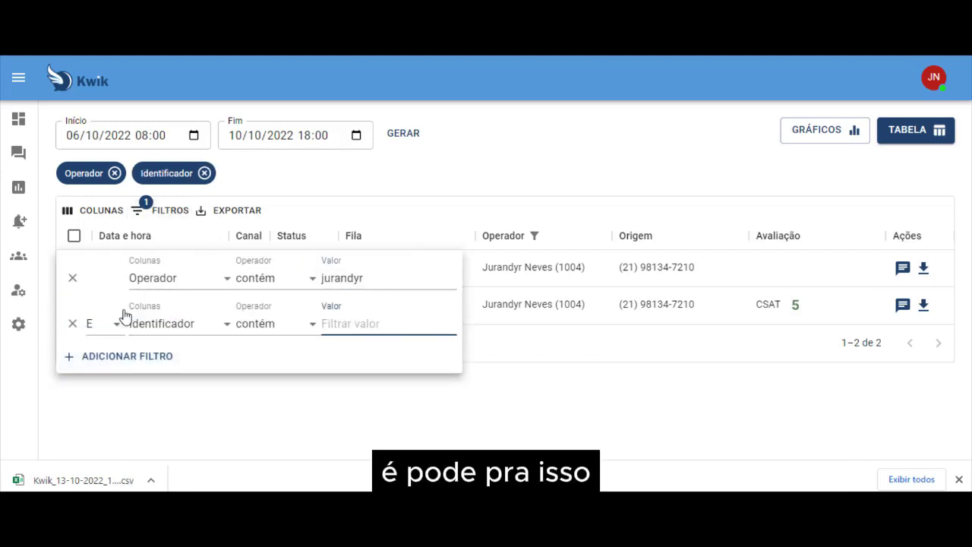
left_click(73, 324)
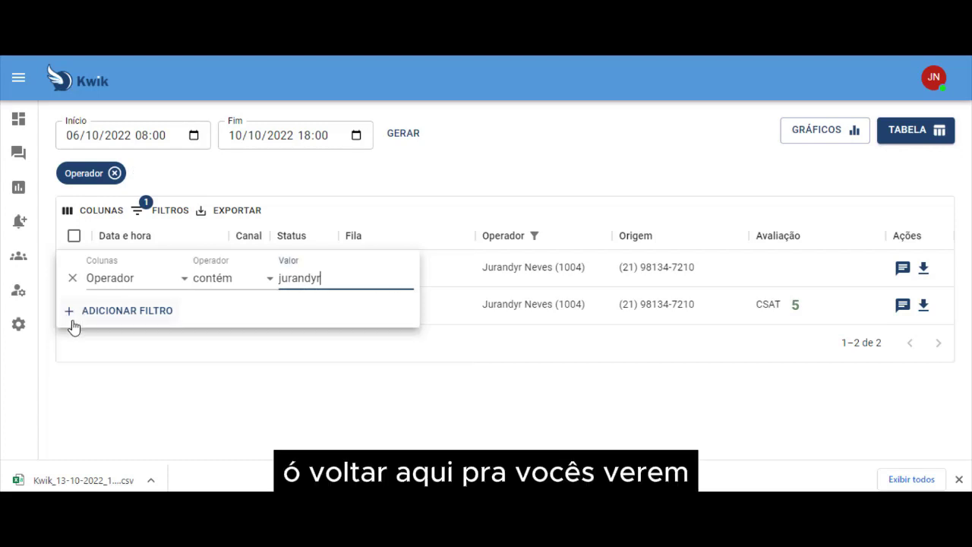
left_click(122, 317)
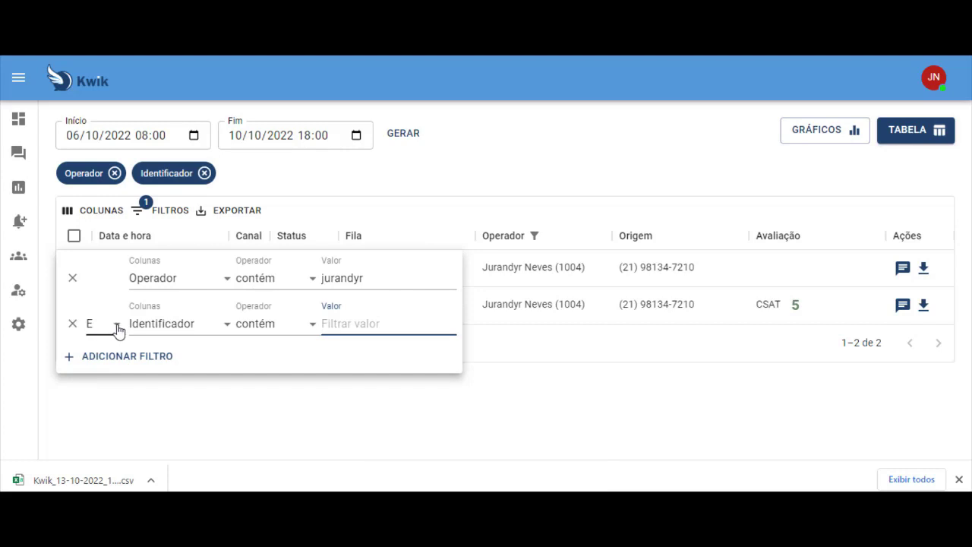
left_click(118, 327)
left_click(118, 326)
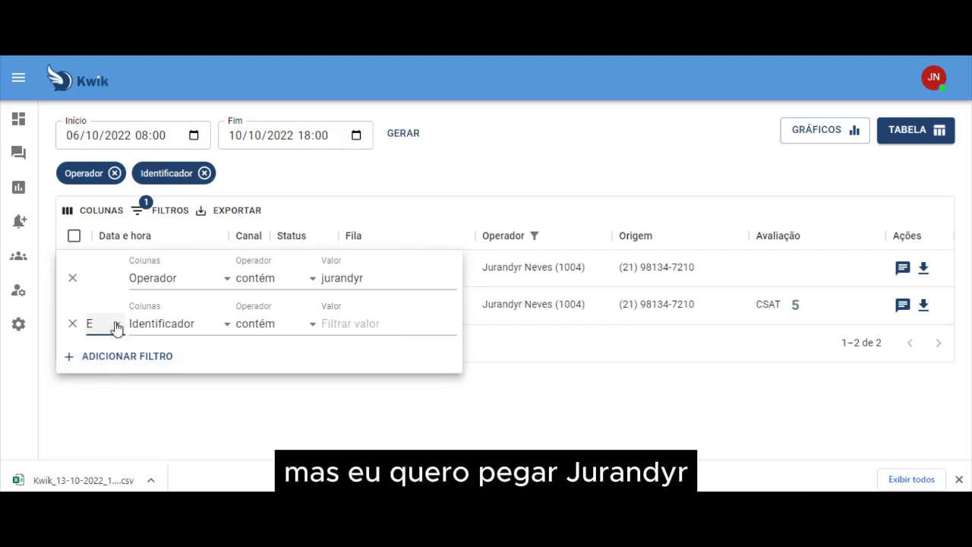
left_click(228, 328)
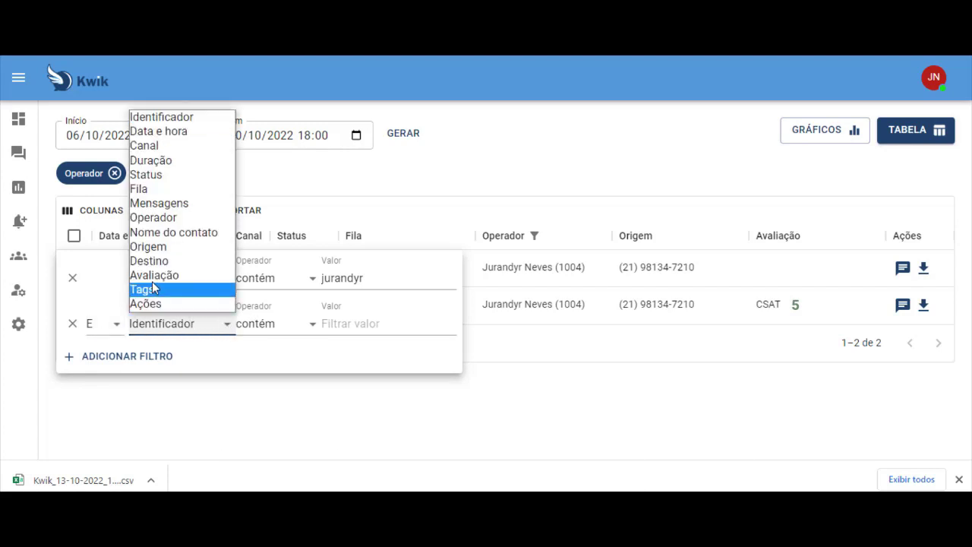
left_click(166, 203)
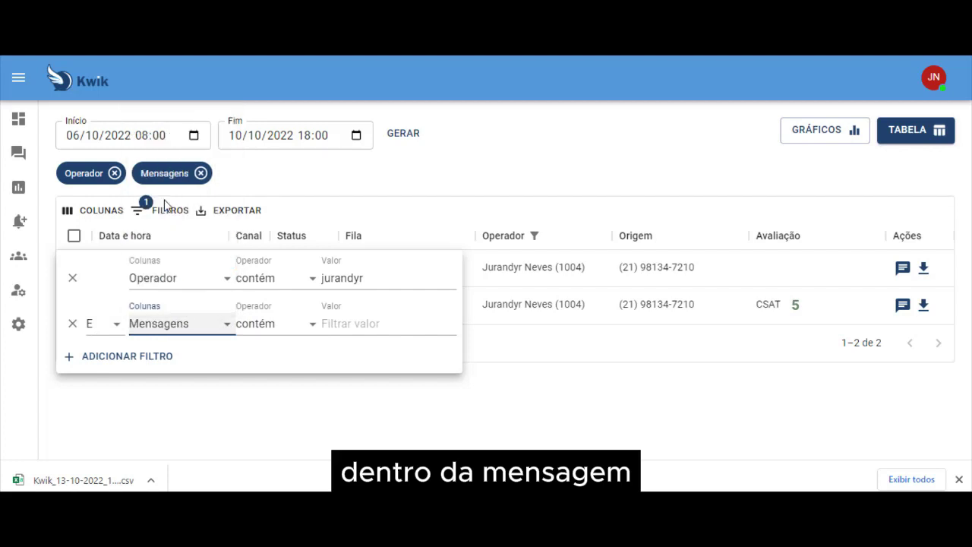
left_click(342, 323)
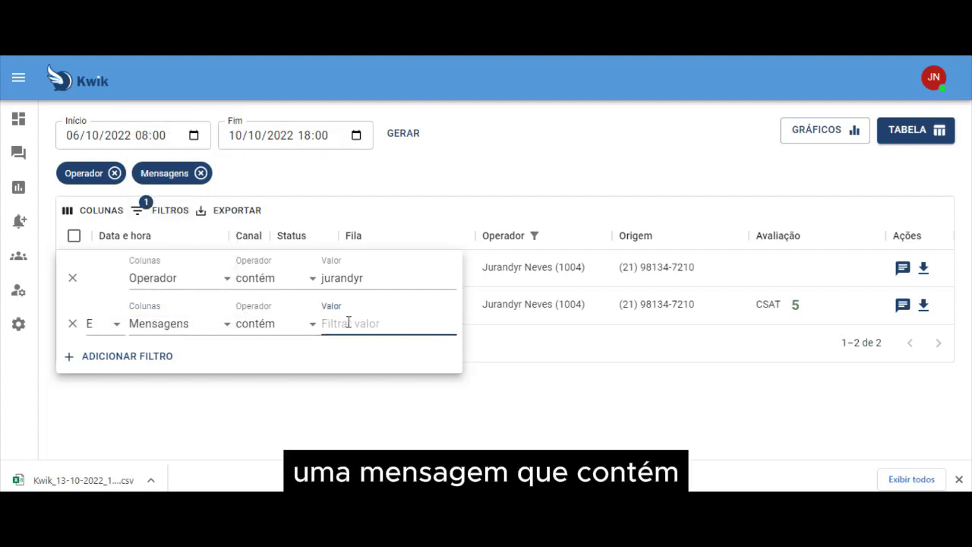
type("pode")
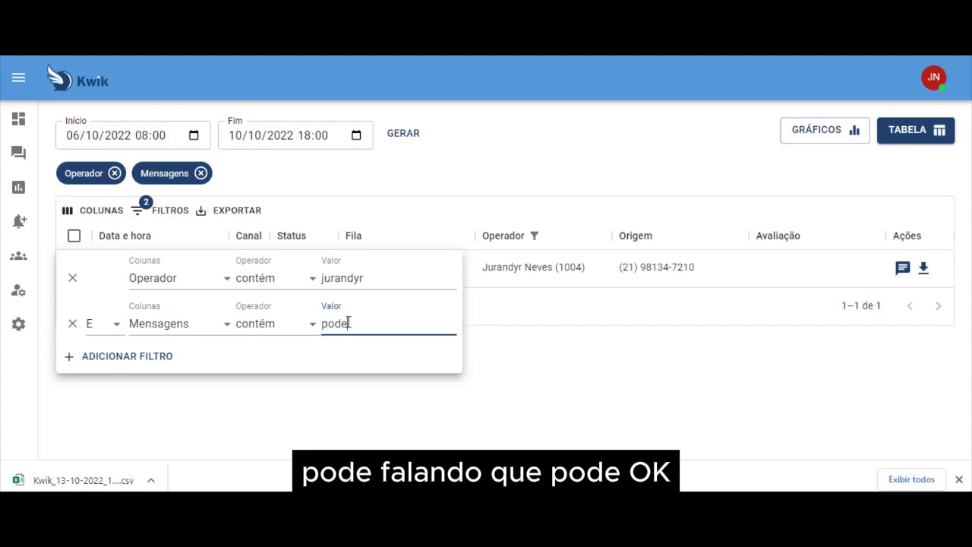
left_click(342, 393)
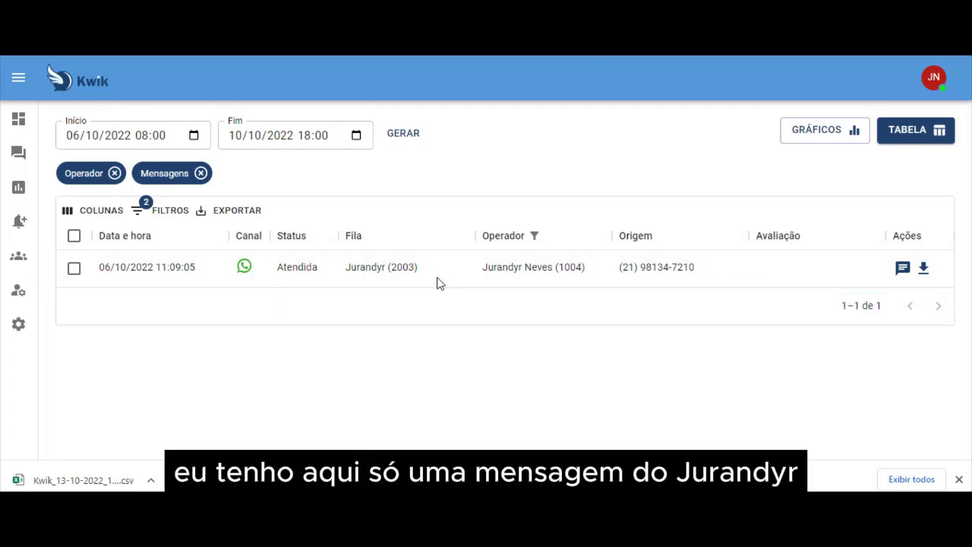
- Check the filtered 06/10/2022 11:09:05 conversation for the word "pode" and close it
left_click(903, 268)
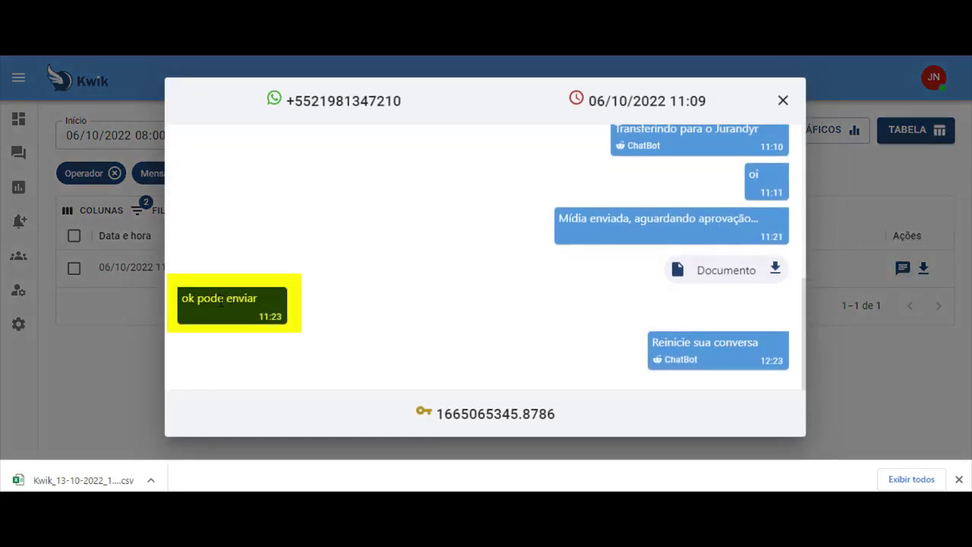
left_click(784, 100)
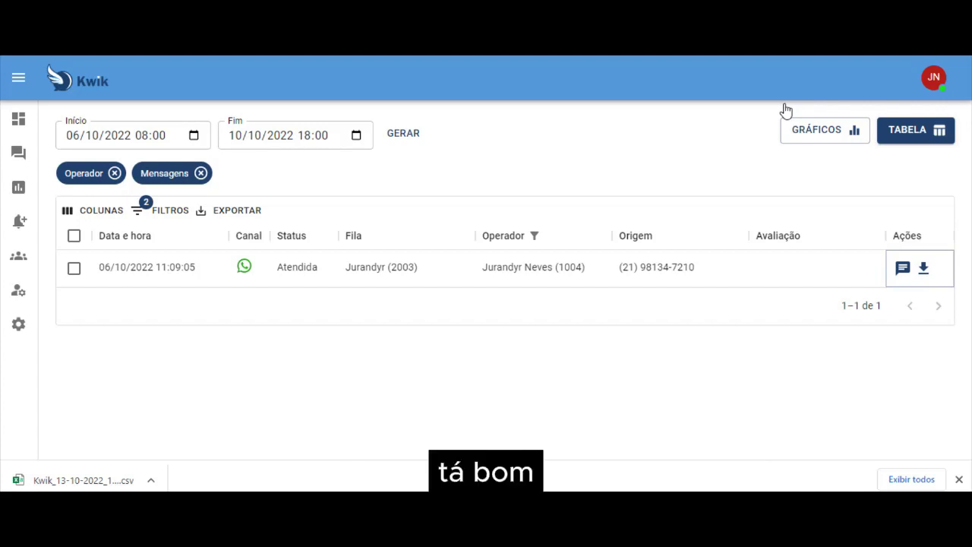
- Remove the Operador and Mensagens filters from the conversation report
left_click(115, 174)
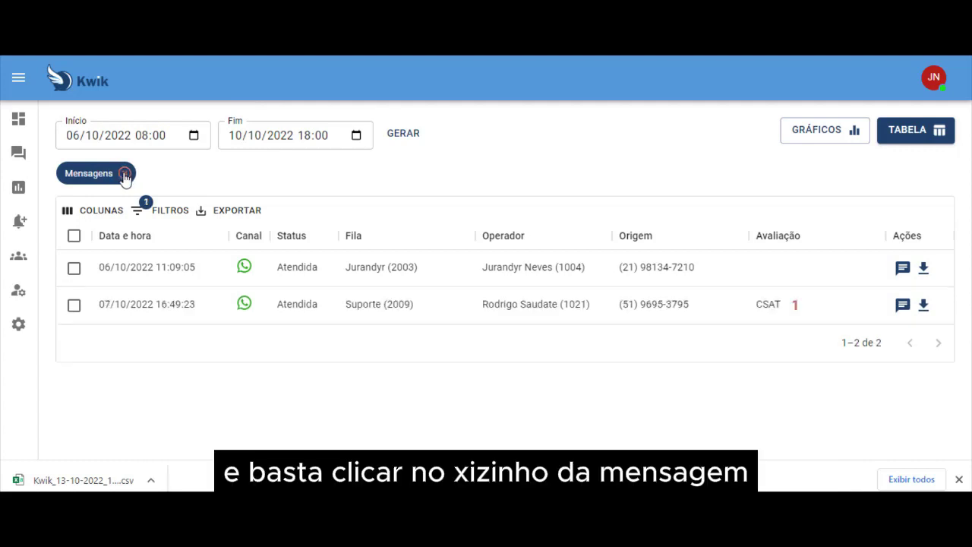
left_click(124, 174)
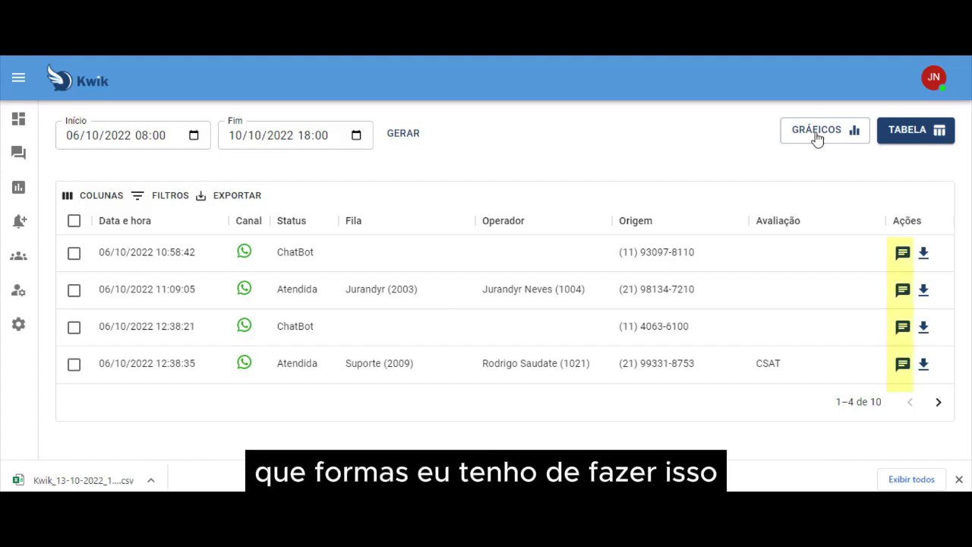
- Read the 06/10/2022 10:58:42 chatbot conversation back to its first message and close it
left_click(902, 257)
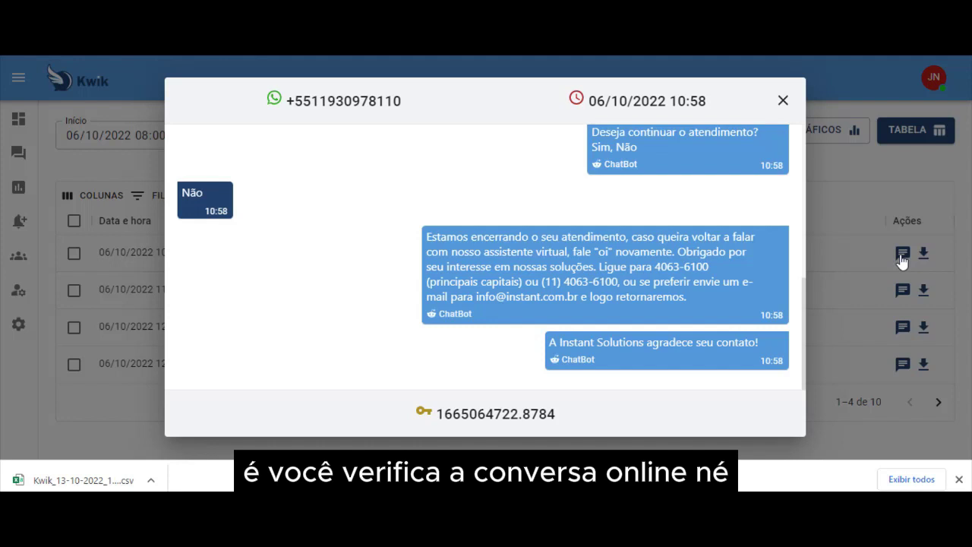
scroll(804, 205, "up", 3)
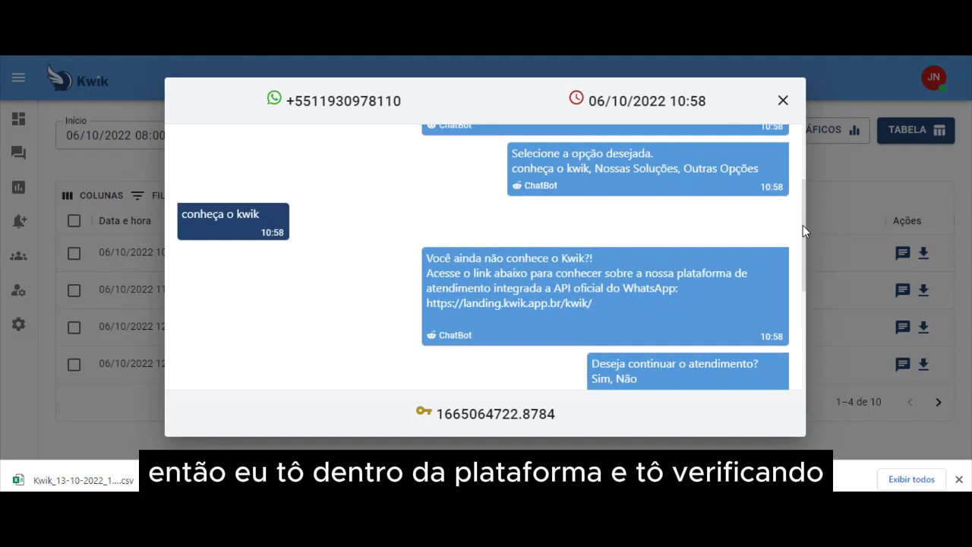
scroll(802, 166, "up", 2)
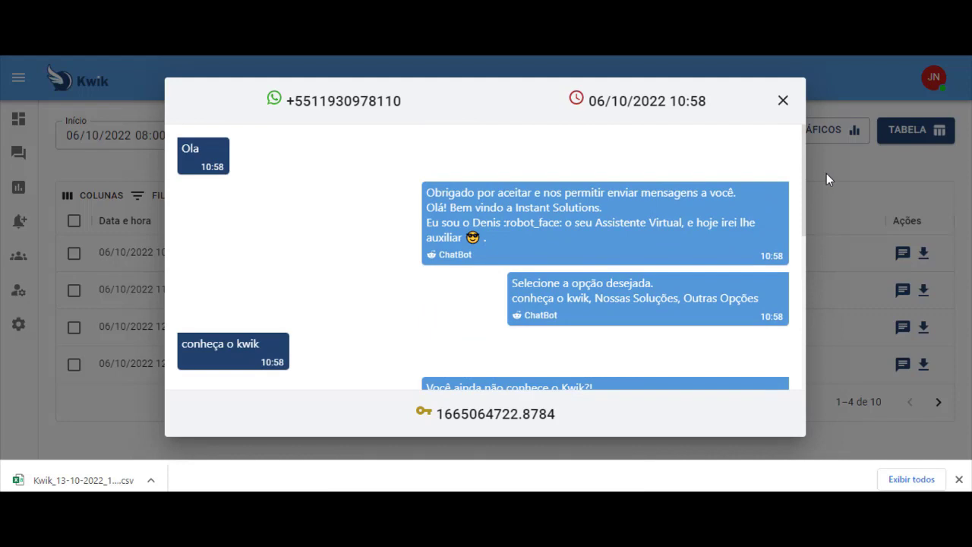
left_click(826, 174)
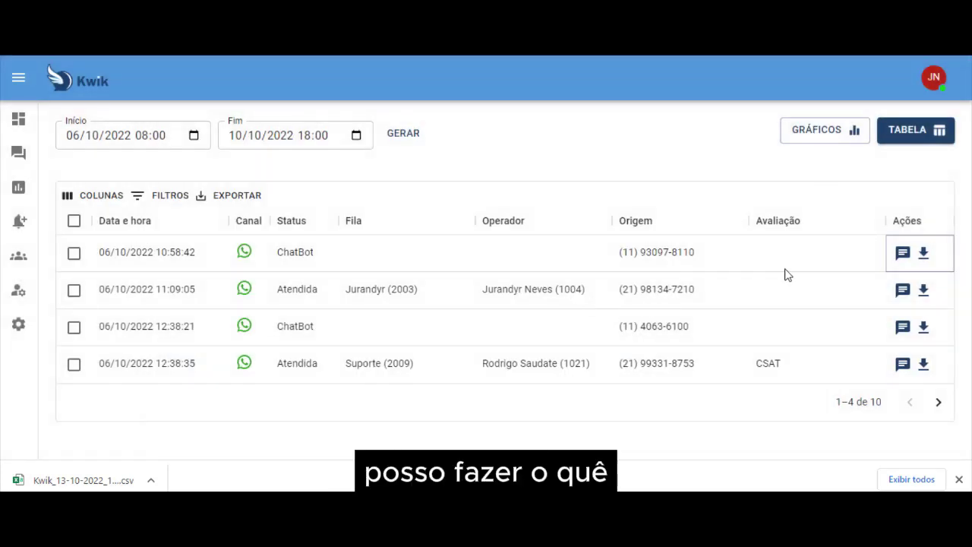
- Review the 06/10/2022 11:09:05 conversation, including its attached document, and close it
left_click(902, 292)
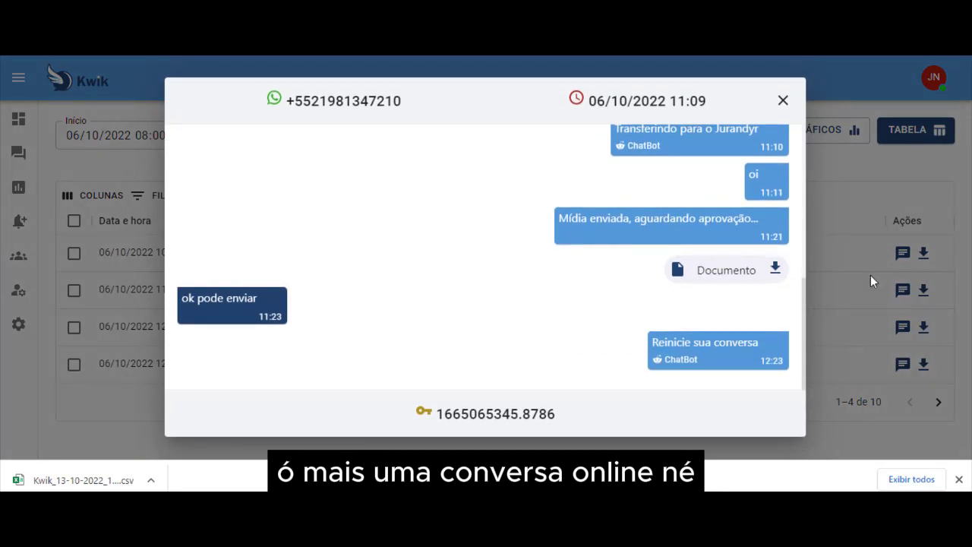
left_click(785, 101)
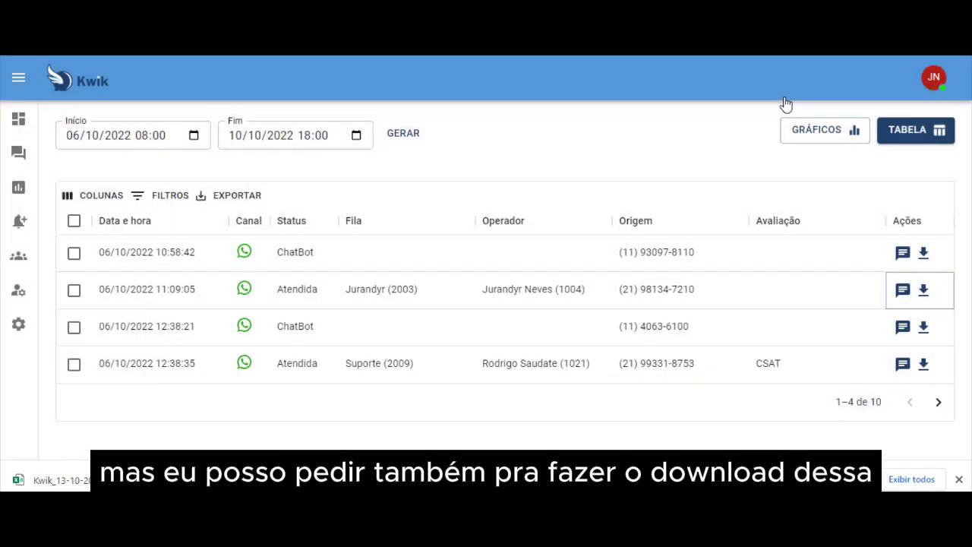
left_click(902, 295)
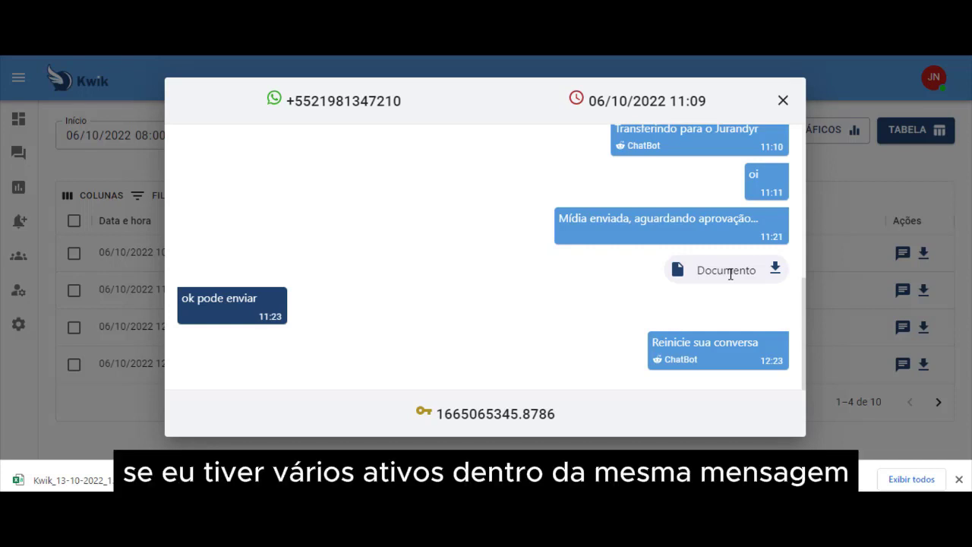
left_click(785, 101)
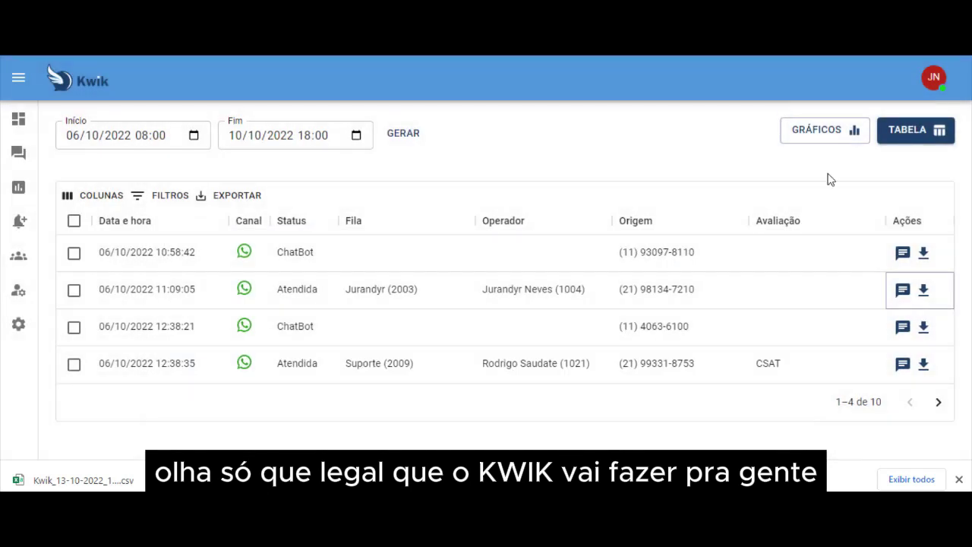
- Download the 06/10/2022 11:09:05 conversation as a zip archive and select the chat transcript PDF inside it
left_click(924, 297)
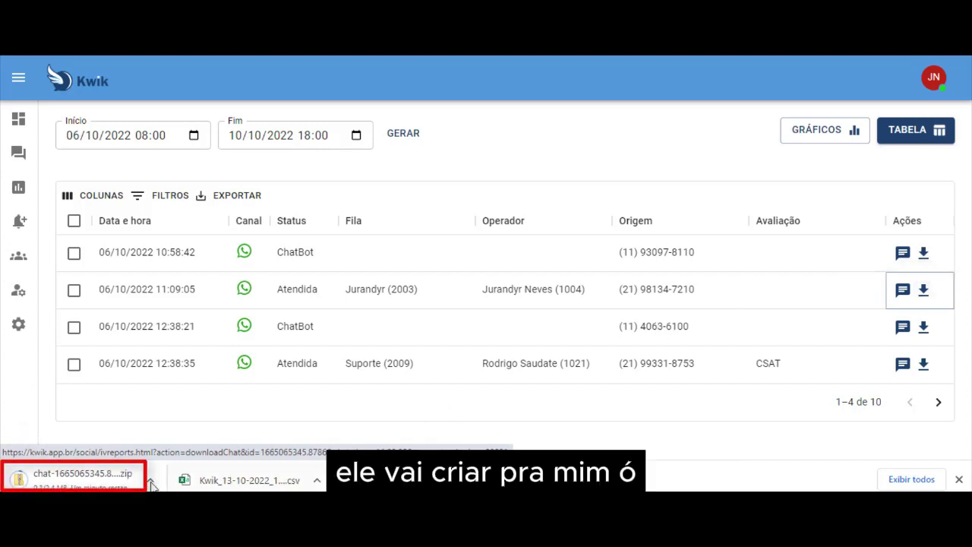
left_click(299, 142)
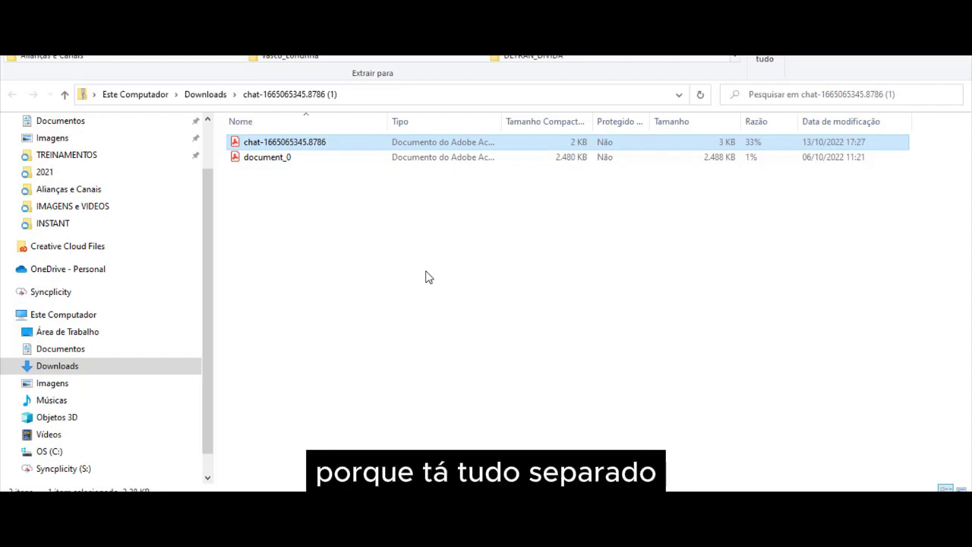
- Read the downloaded chat transcript PDF enlarged to 100%, close it, and open the document_0 attachment
double_click(297, 144)
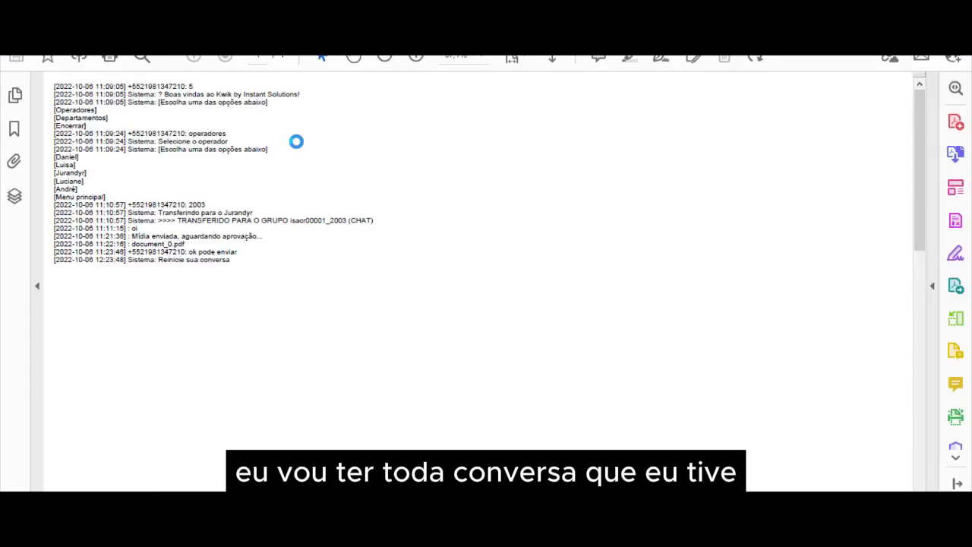
left_click(417, 59)
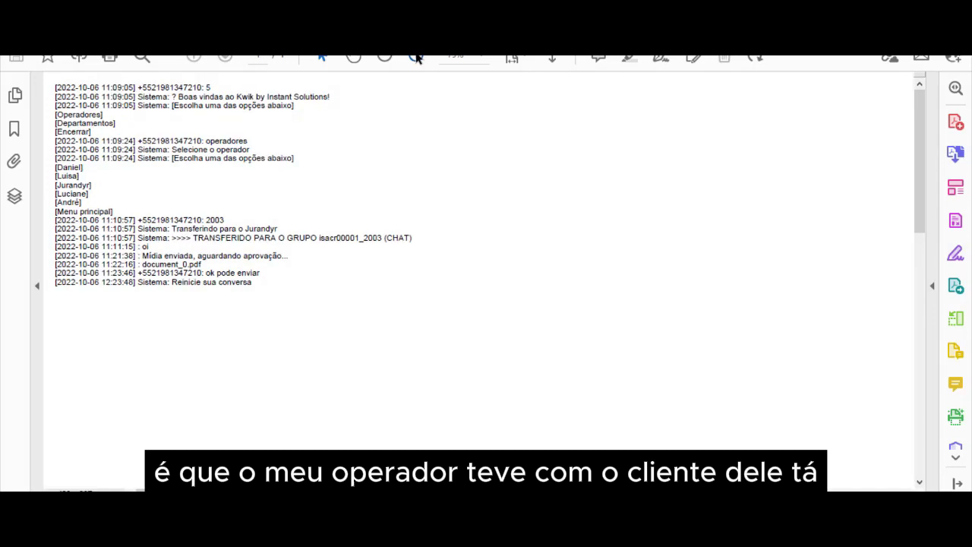
left_click(417, 59)
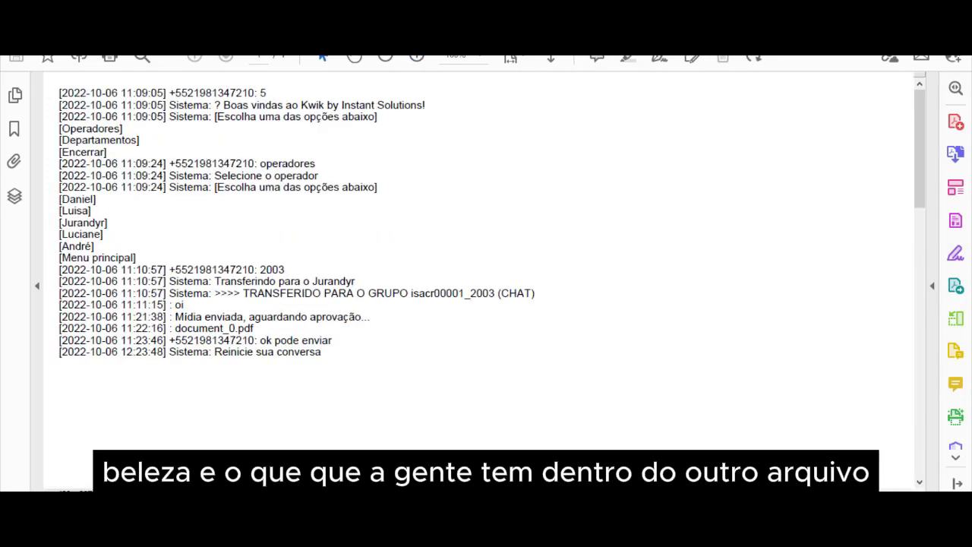
key("alt+F4")
left_click(259, 160)
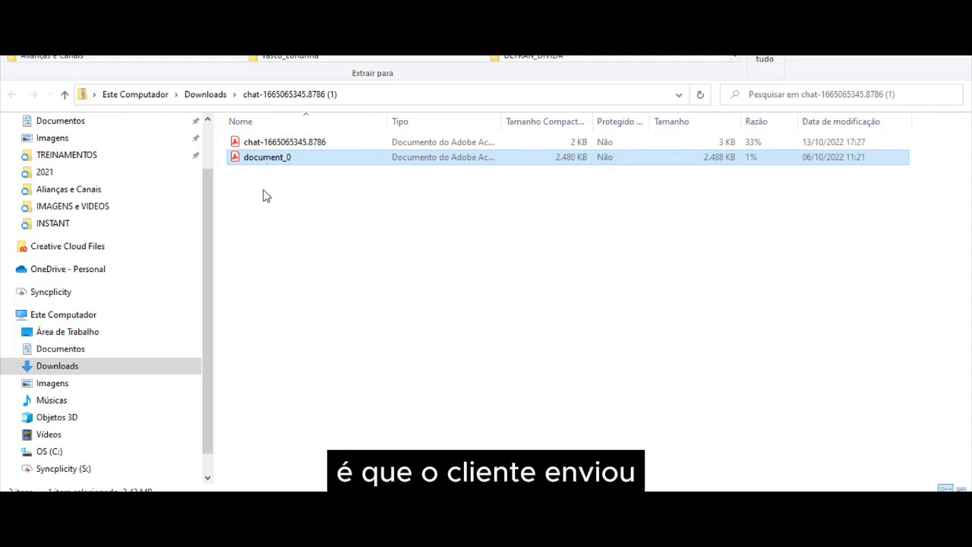
double_click(281, 158)
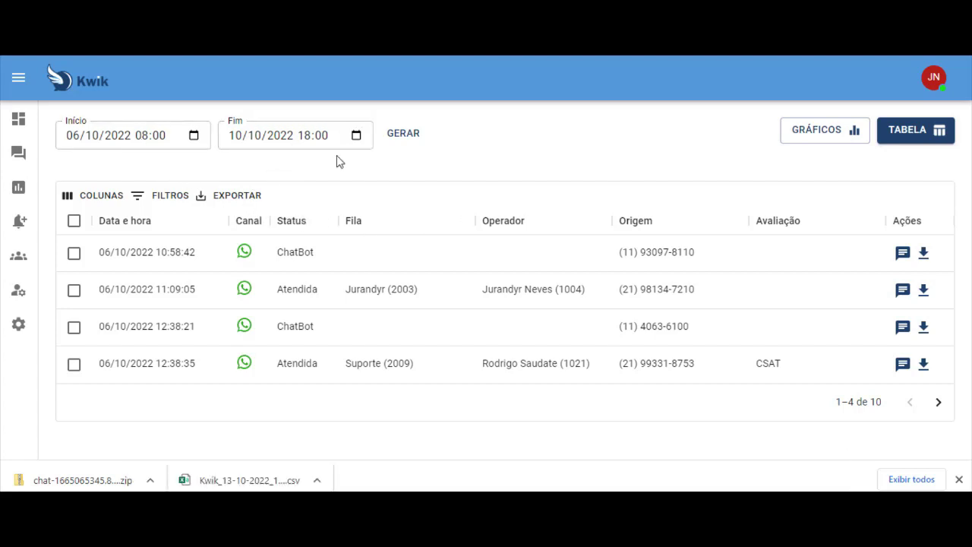
- Review the report's column choices and filter options, closing each without changes
left_click(67, 195)
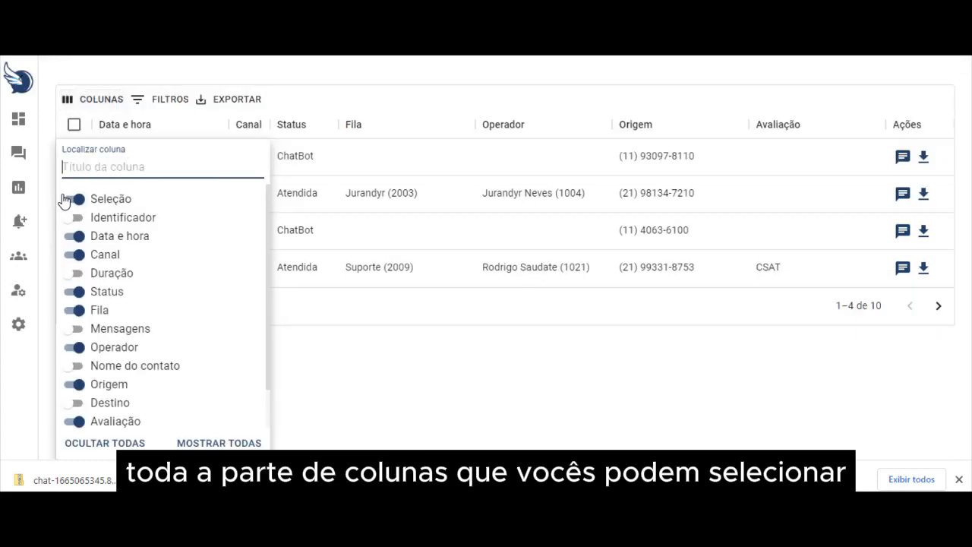
left_click(321, 312)
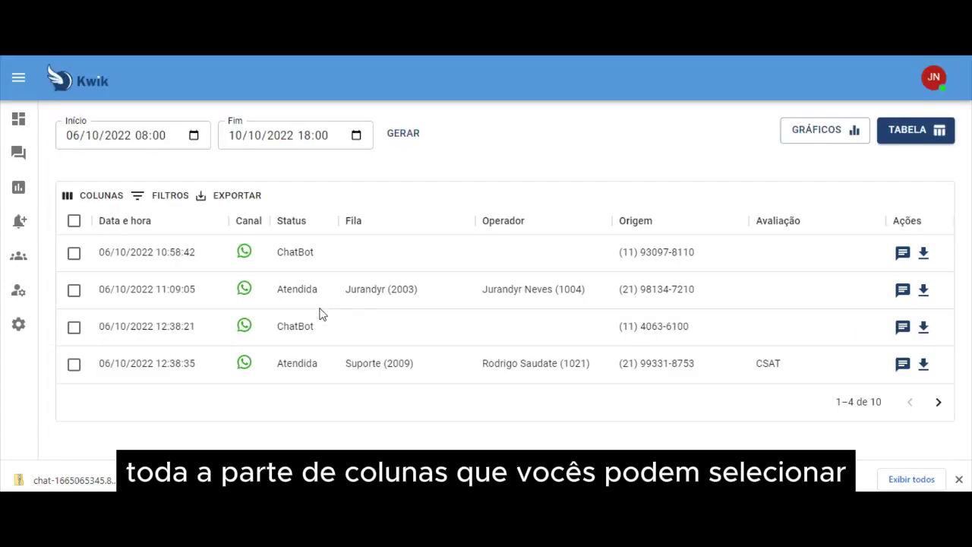
left_click(137, 198)
left_click(136, 198)
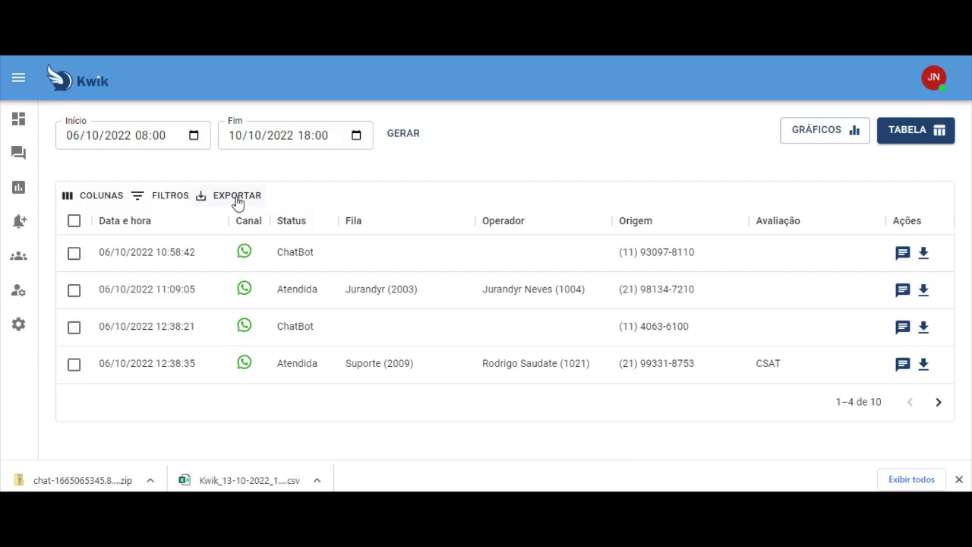
- View the report's charts for the 06/10/2022 to 10/10/2022 period and return to the table view
left_click(836, 140)
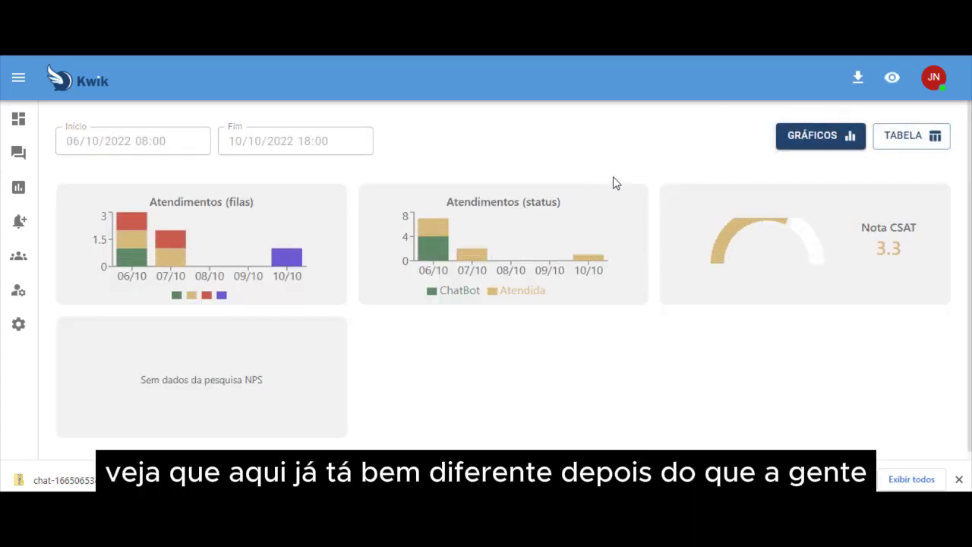
left_click(900, 145)
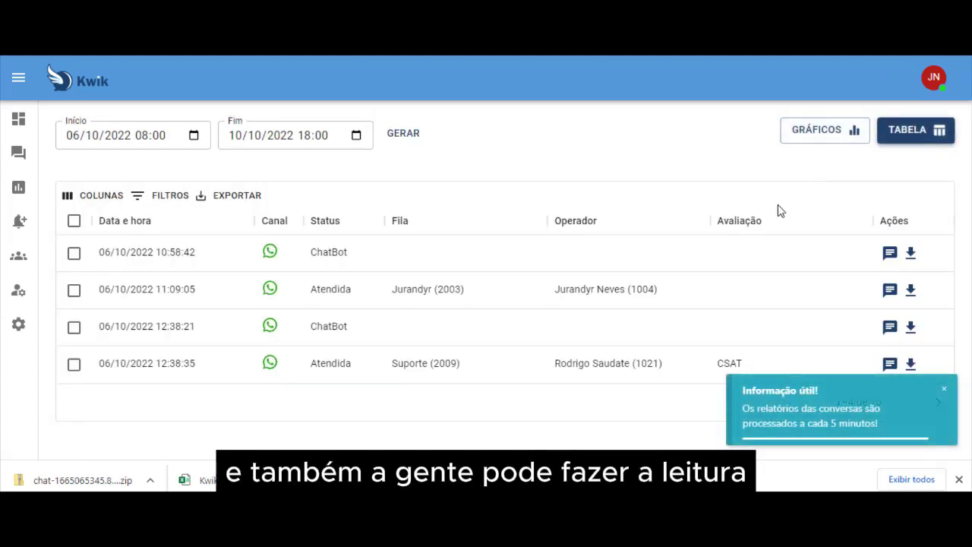